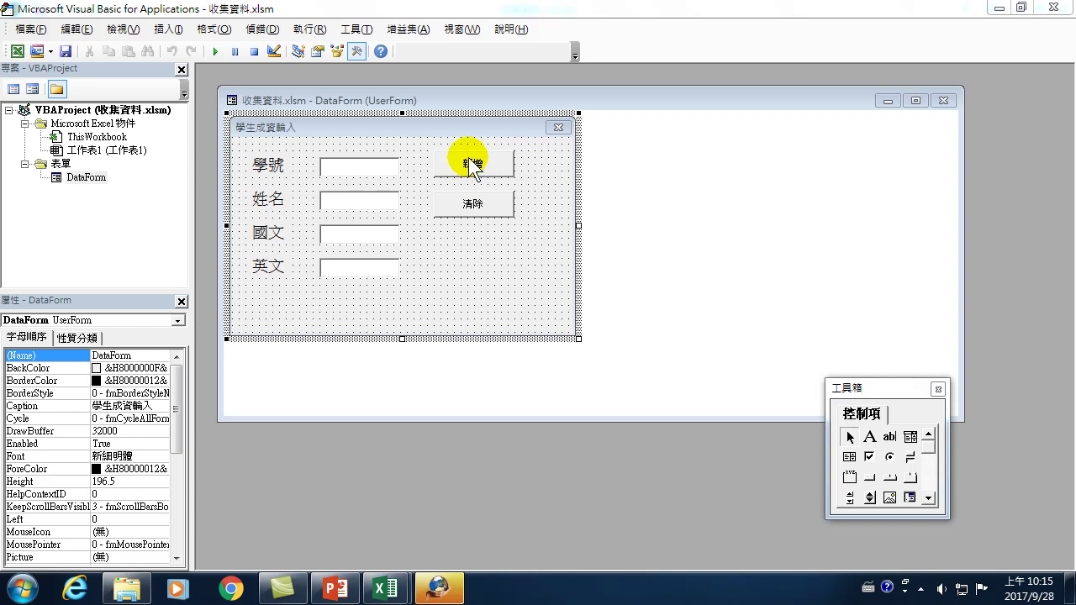
Check the 收集資料 sheet's headers (學號, 姓名, 國文, 英文) and student 3101's row, then return to the VBA editor.
mouse_move(386, 590)
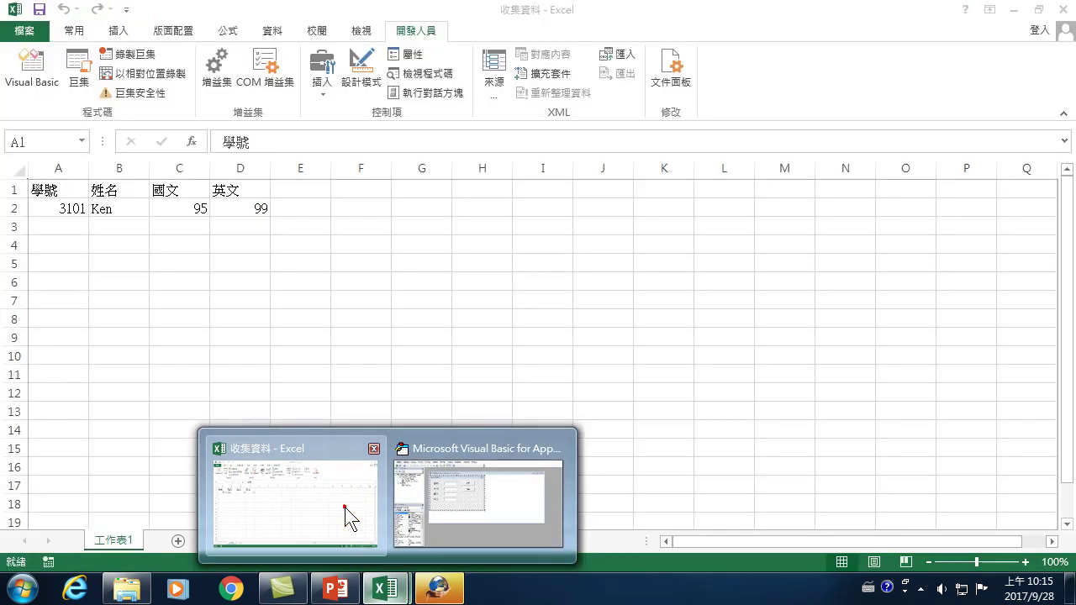
click(344, 507)
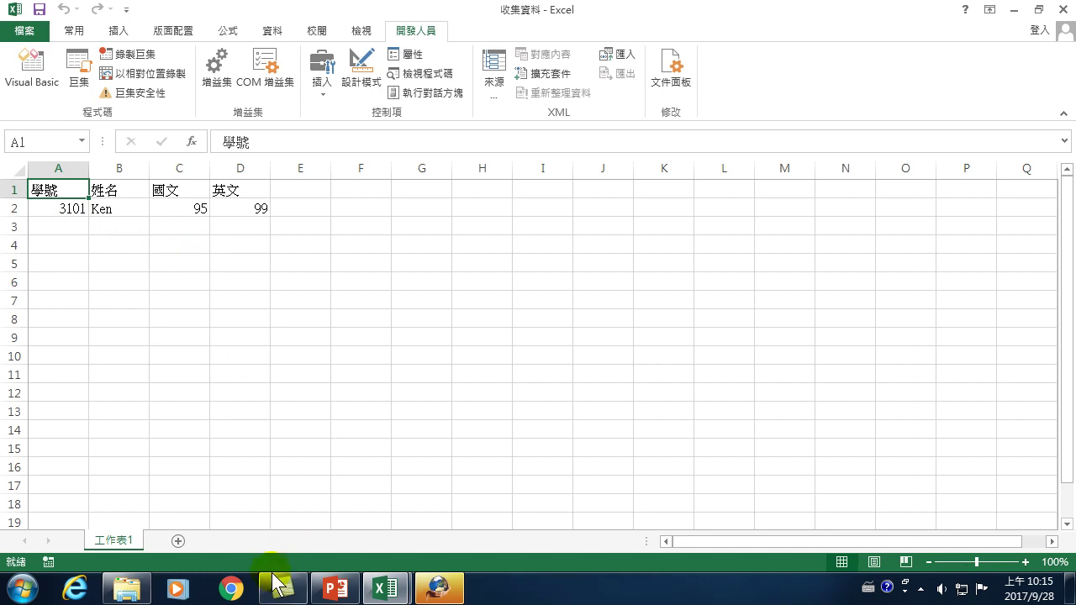
mouse_move(383, 592)
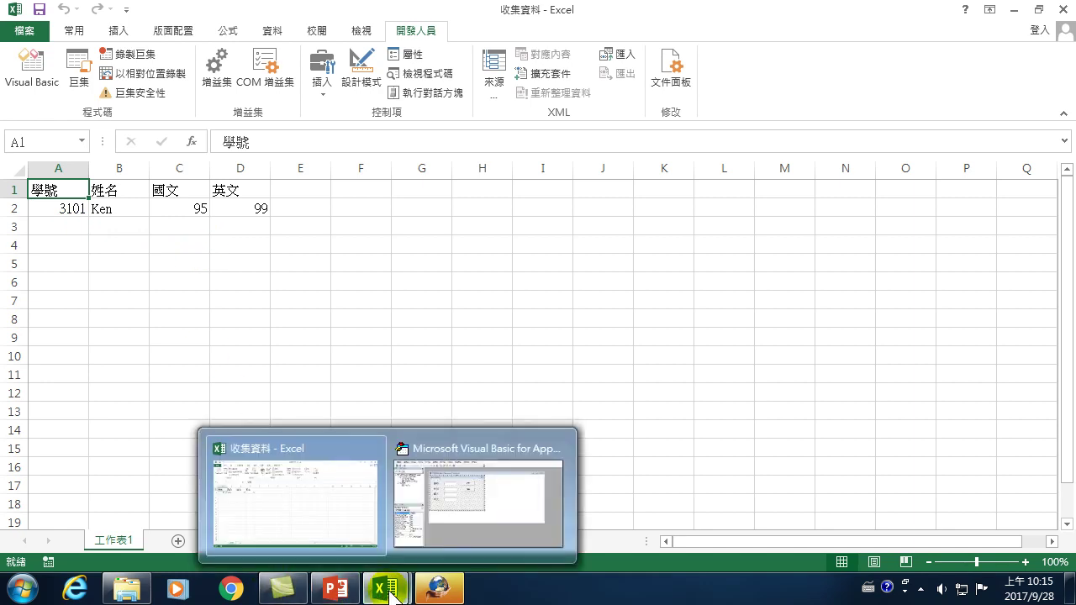
click(478, 488)
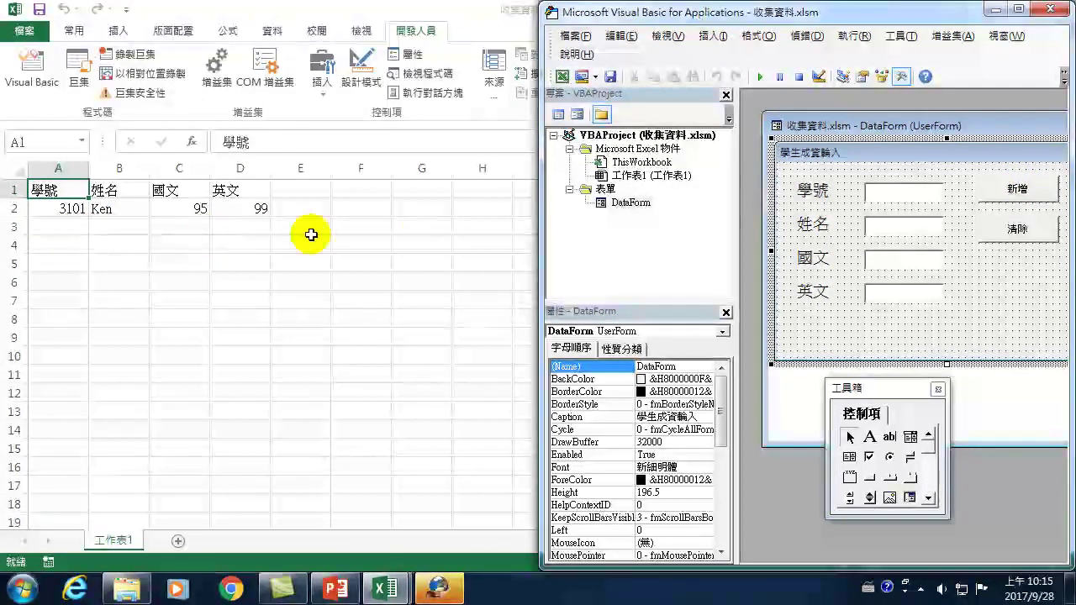
Open the 新增 button's NewB_Click code and place its window beside the form.
double_click(1017, 191)
mouse_move(1033, 262)
mouse_down()
mouse_move(855, 240)
mouse_move(817, 252)
mouse_up()
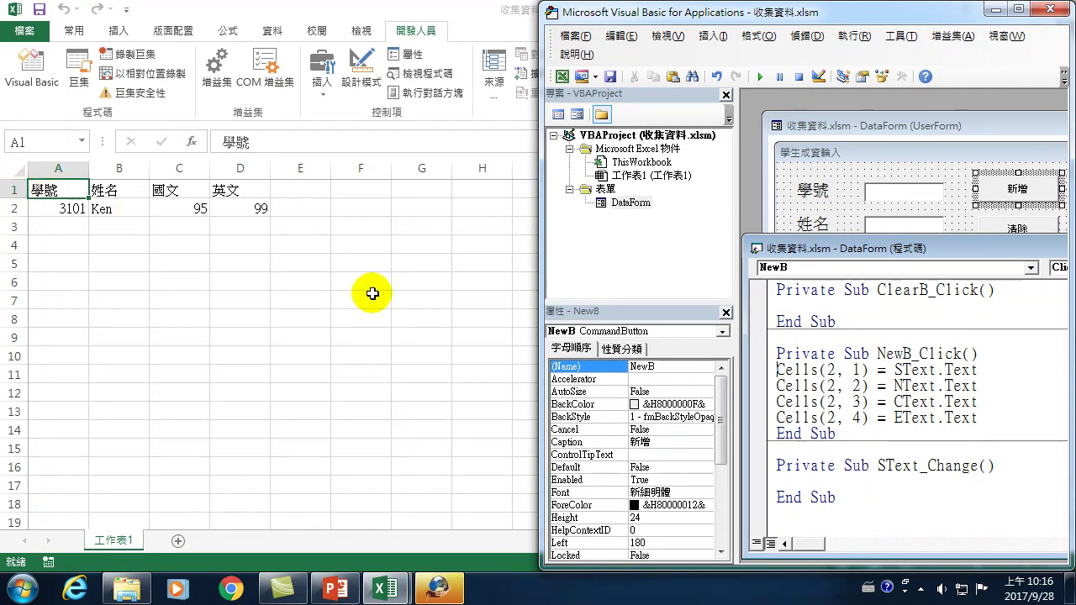
Maximize the editor and insert blank lines below the Private Sub NewB_Click() header.
click(1020, 10)
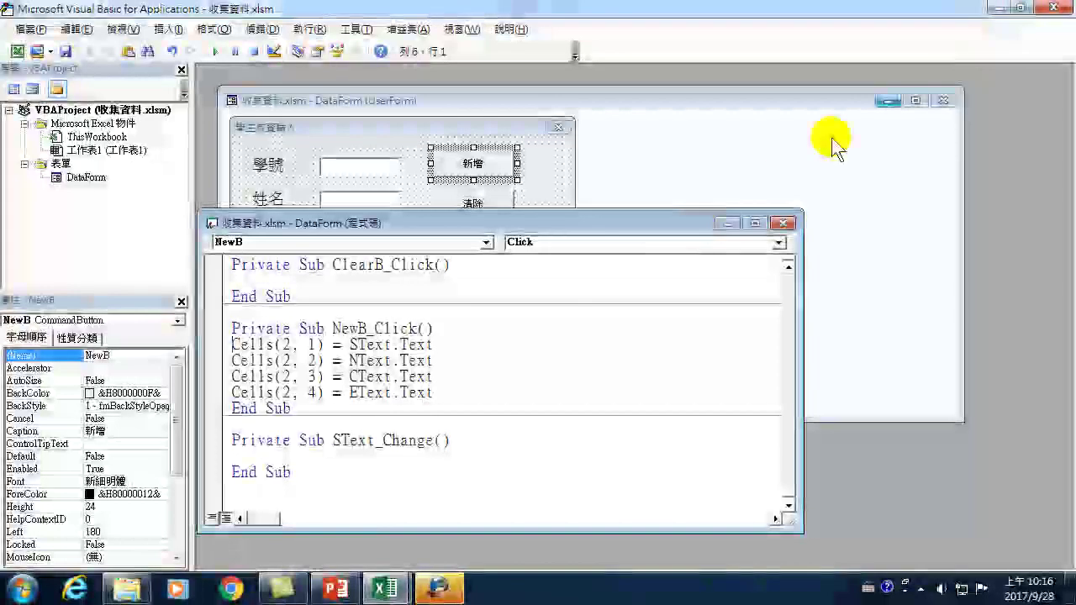
drag(516, 221, 575, 204)
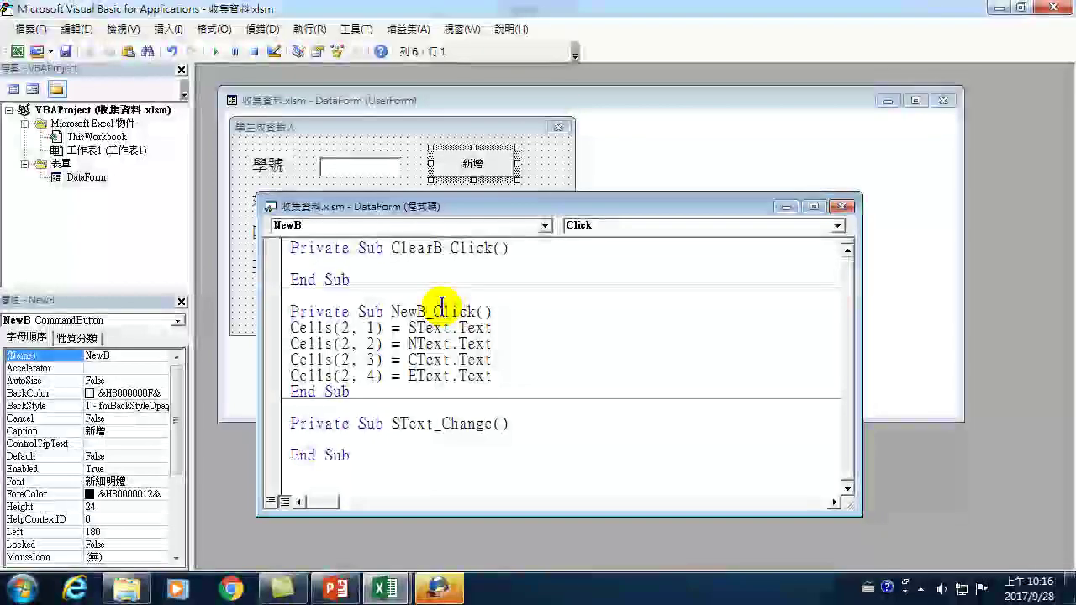
click(507, 308)
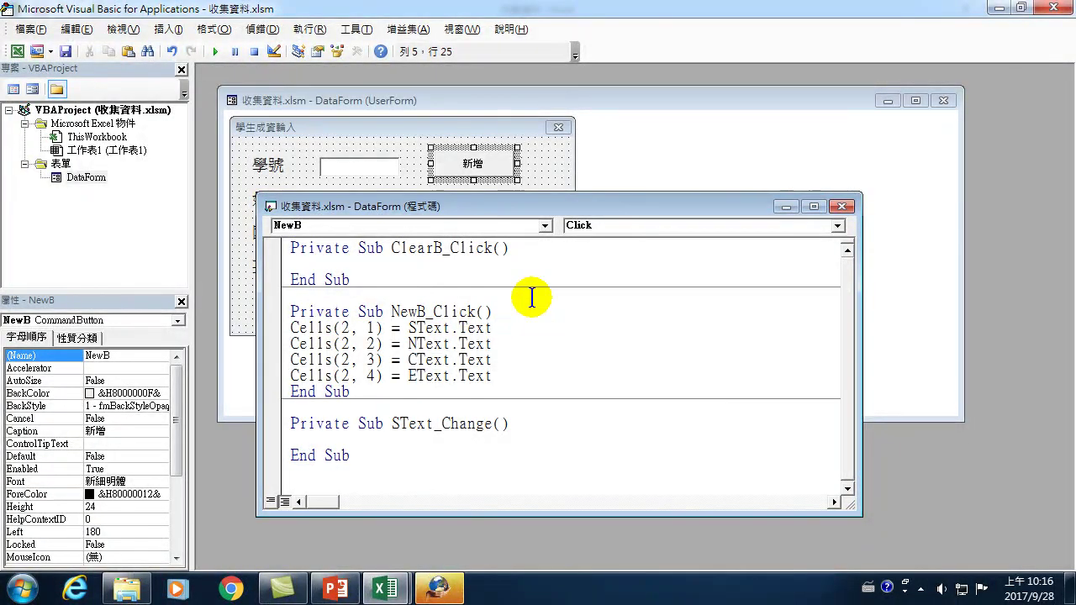
key(Return)
key(Return)
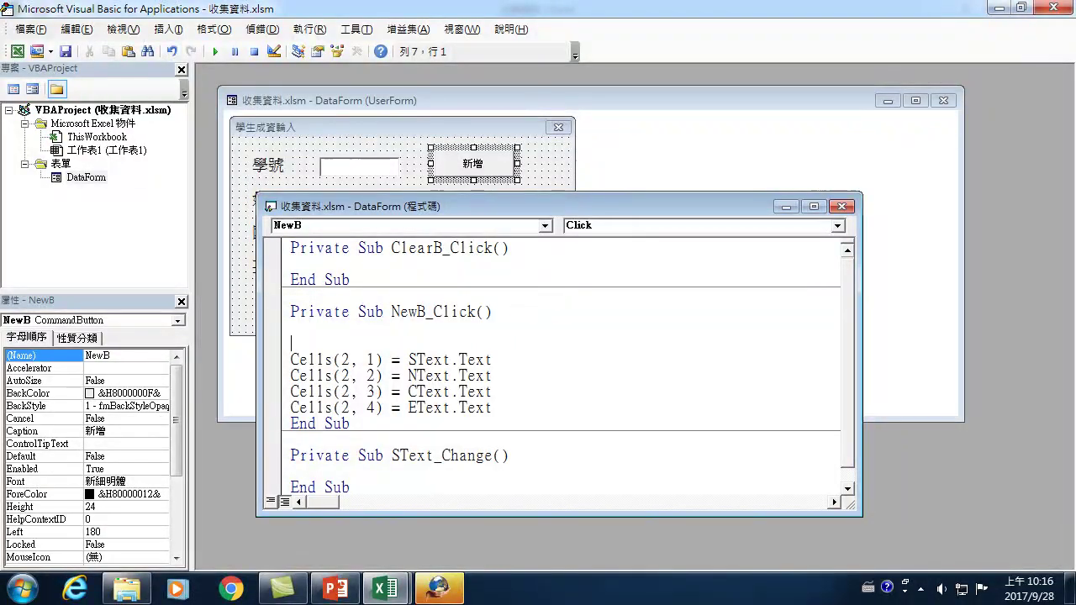
Start the new first line with LF = range("A1").
text(LF )
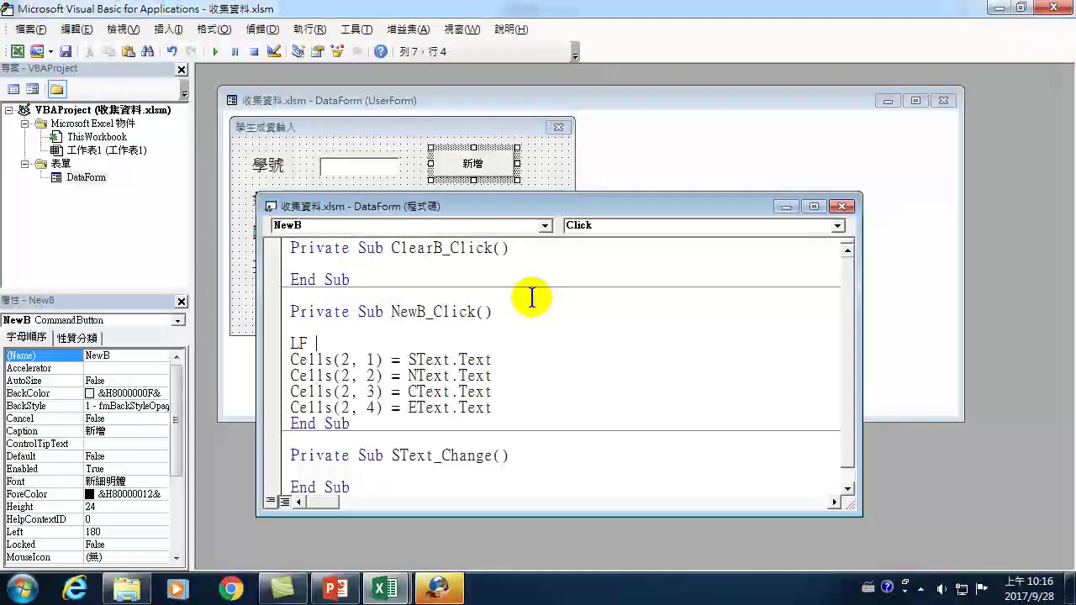
text(=)
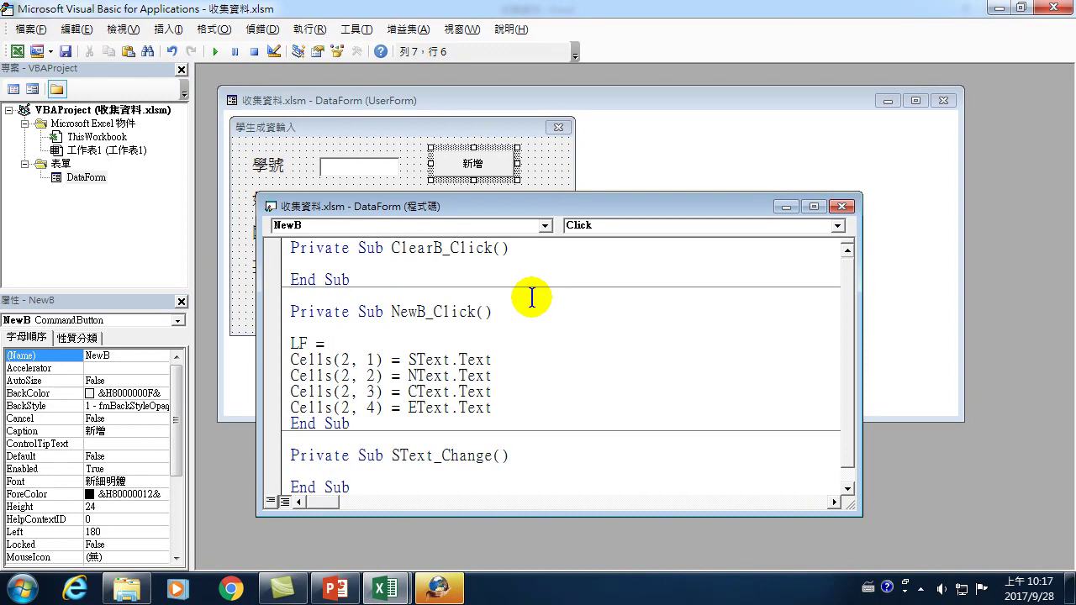
text(ra)
text(nge)
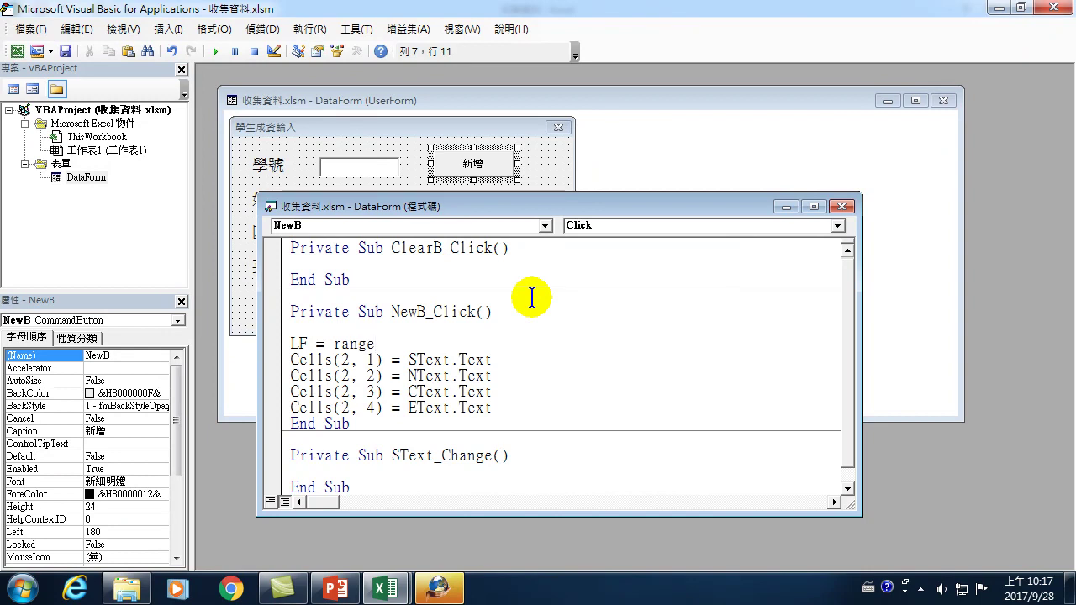
text(("A1")
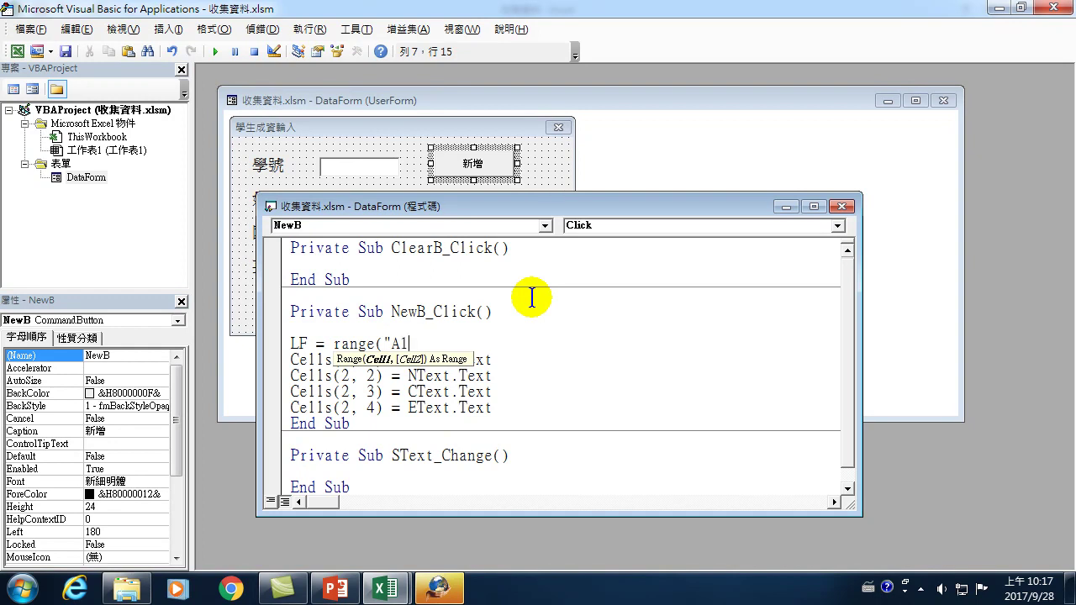
text())
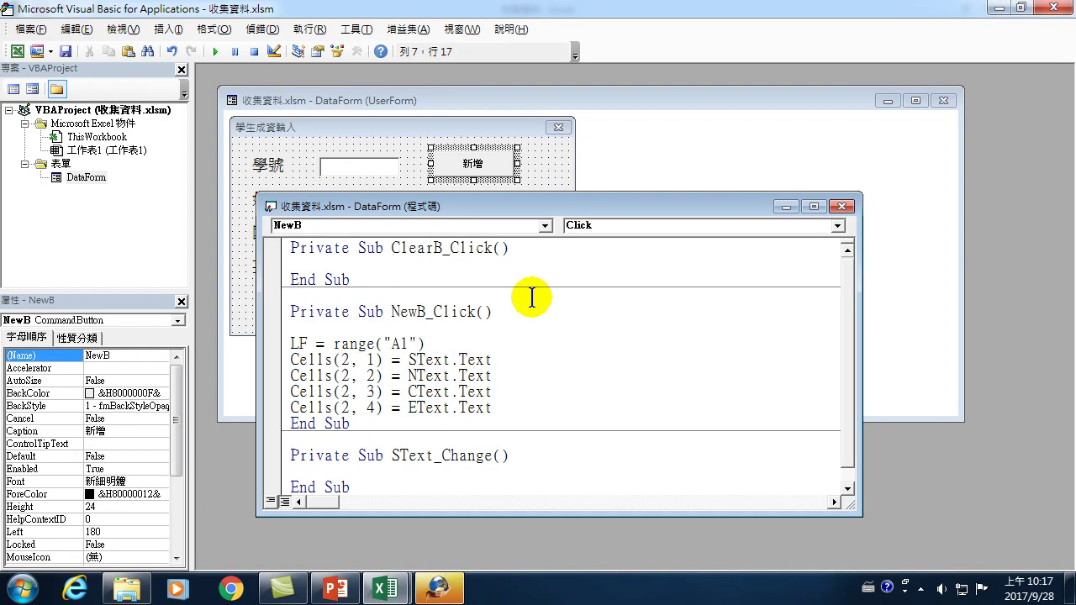
text(.)
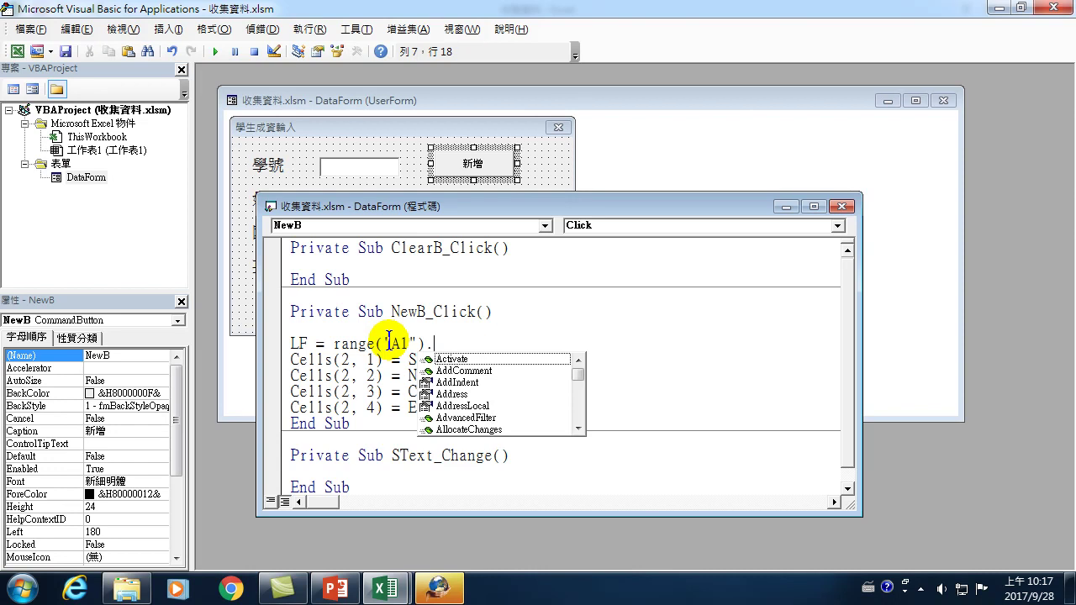
Append .End( after range("A1"), fixing the typos along the way.
text(e)
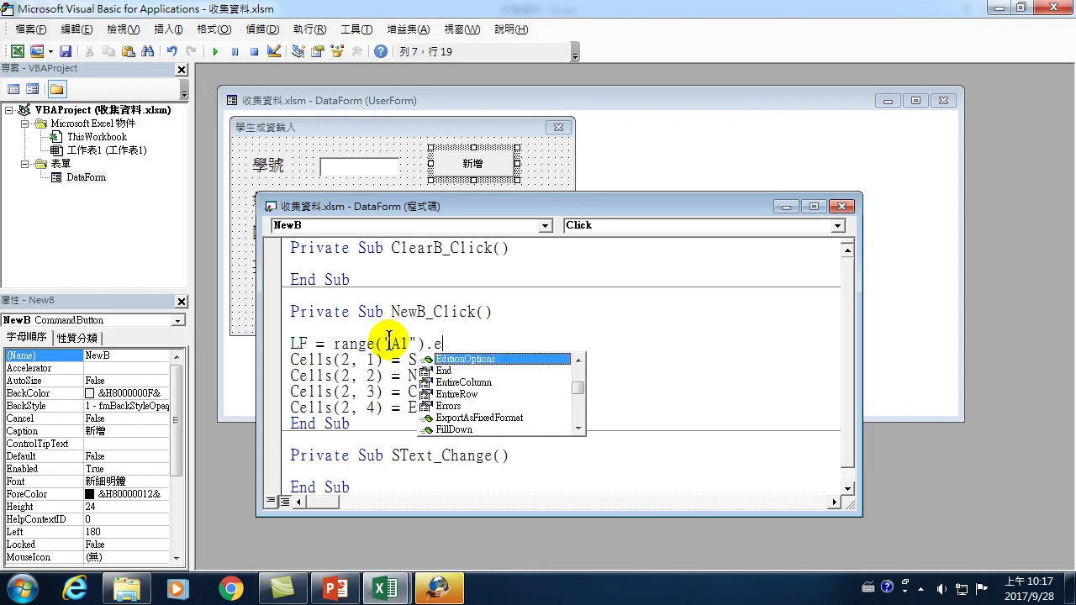
key(Down)
key(Tab)
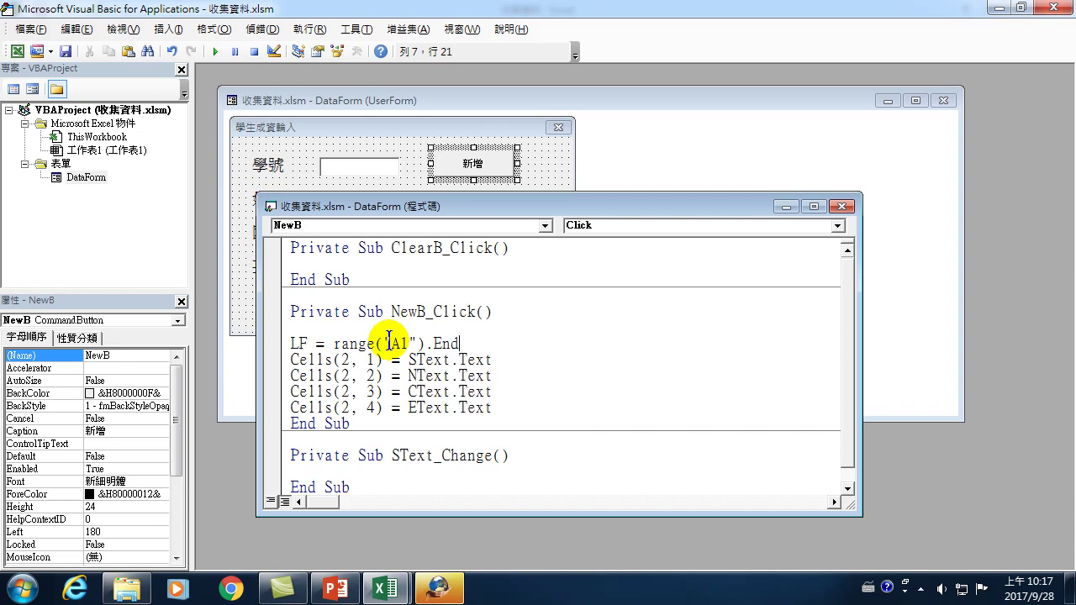
text(.)
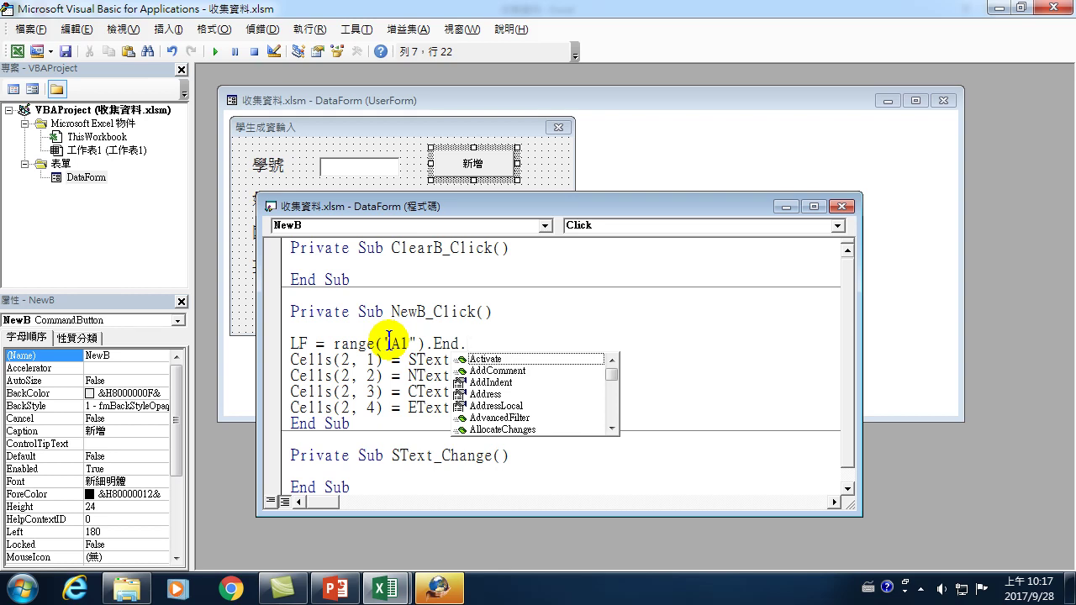
text(x)
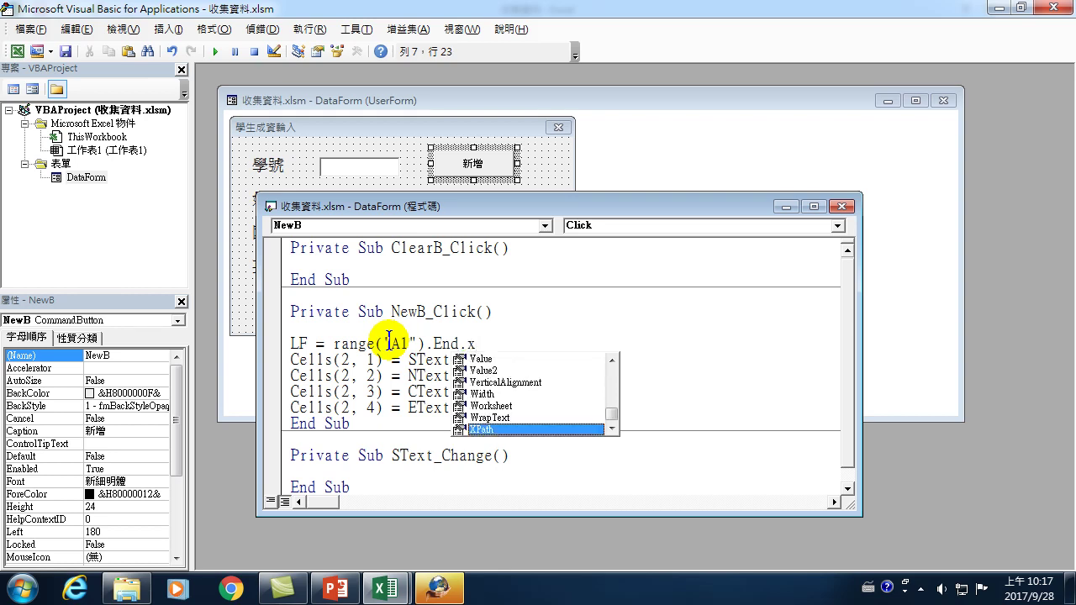
key(BackSpace)
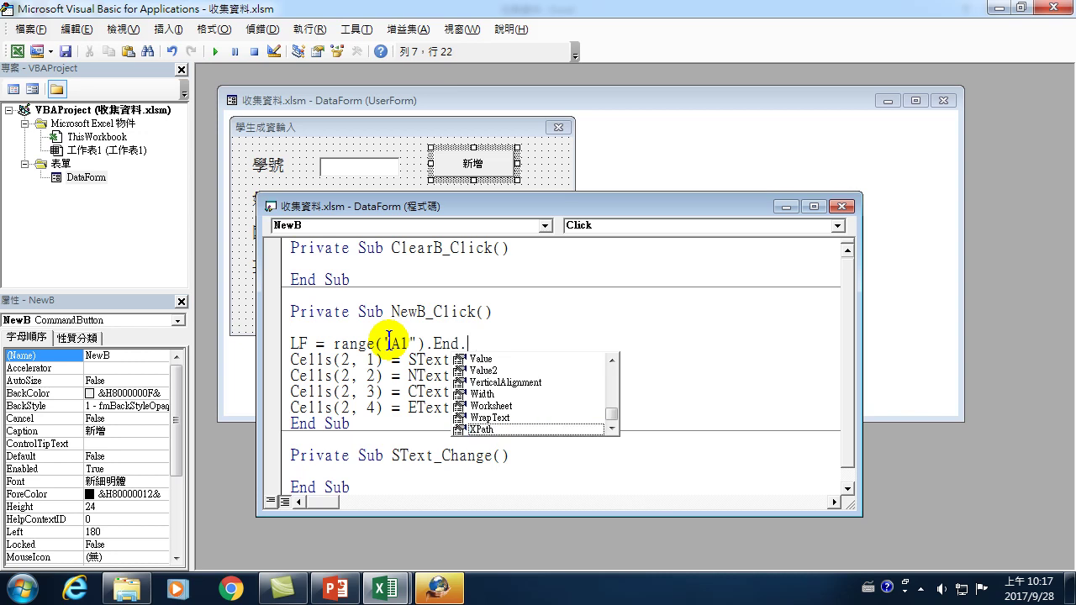
key(Up)
key(Up)
key(Up)
key(Up)
key(Up)
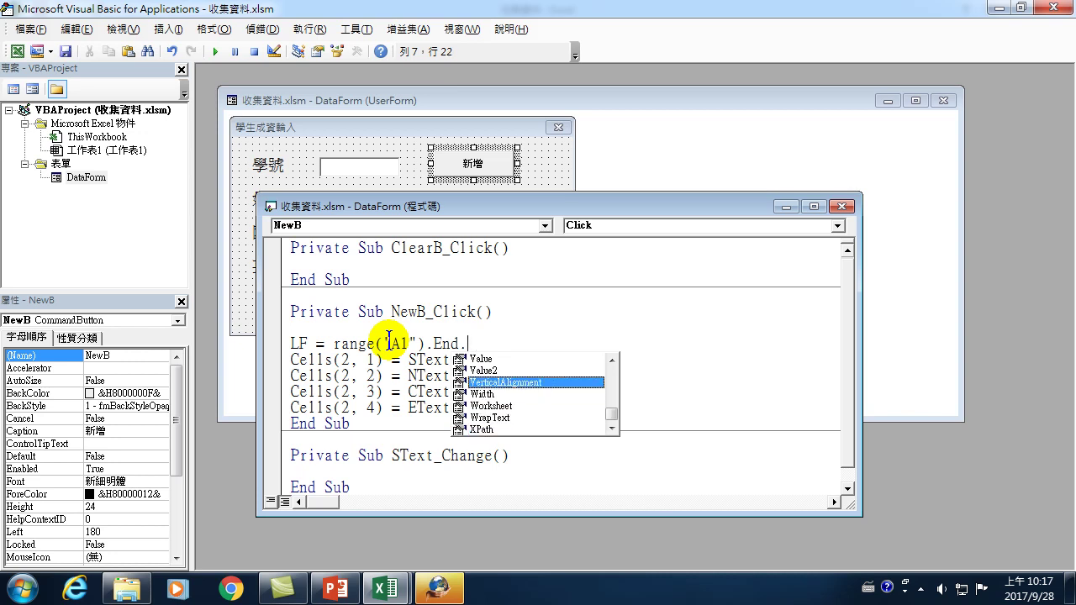
key(BackSpace)
key(BackSpace)
text(n)
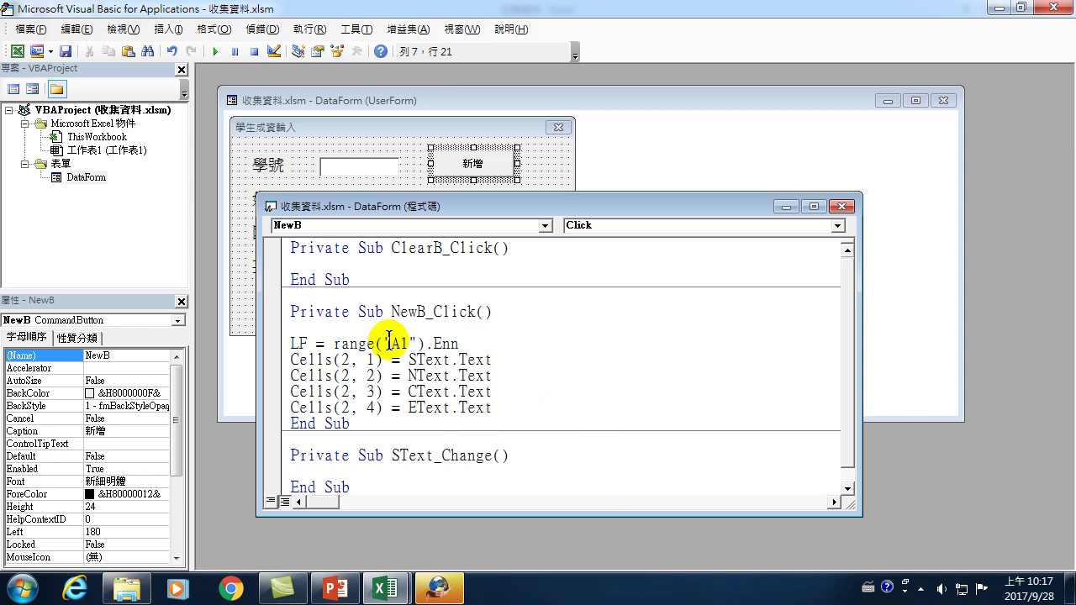
key(BackSpace)
text(d)
key(Tab)
key(BackSpace)
key(BackSpace)
key(BackSpace)
key(BackSpace)
text(()
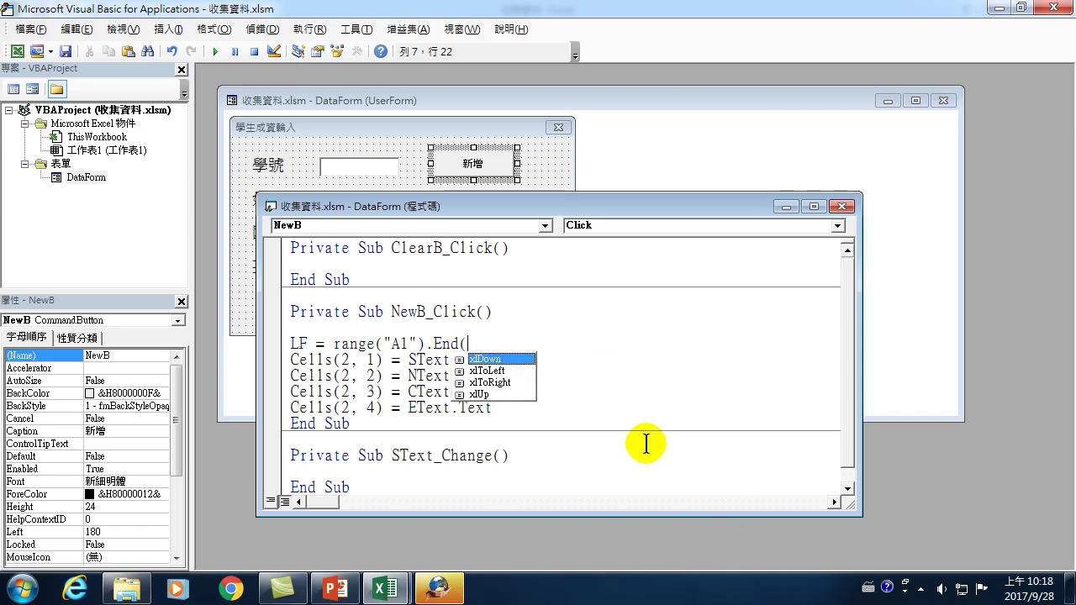
Complete the line as LF = range("A1").End(xlDown).Row + 1.
key(Down)
key(Down)
key(Down)
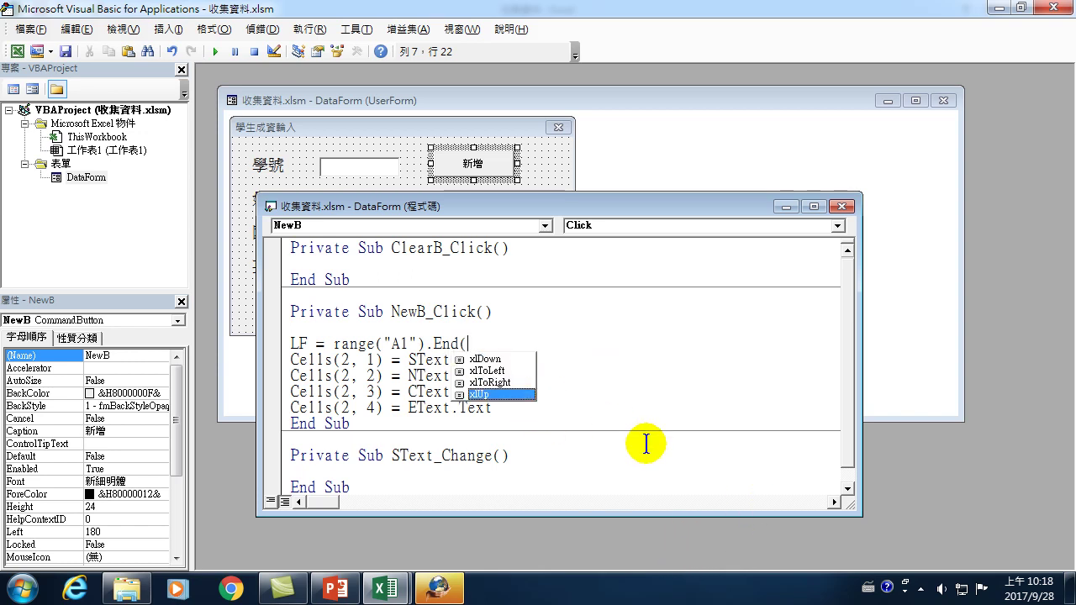
key(Up)
key(Up)
key(Up)
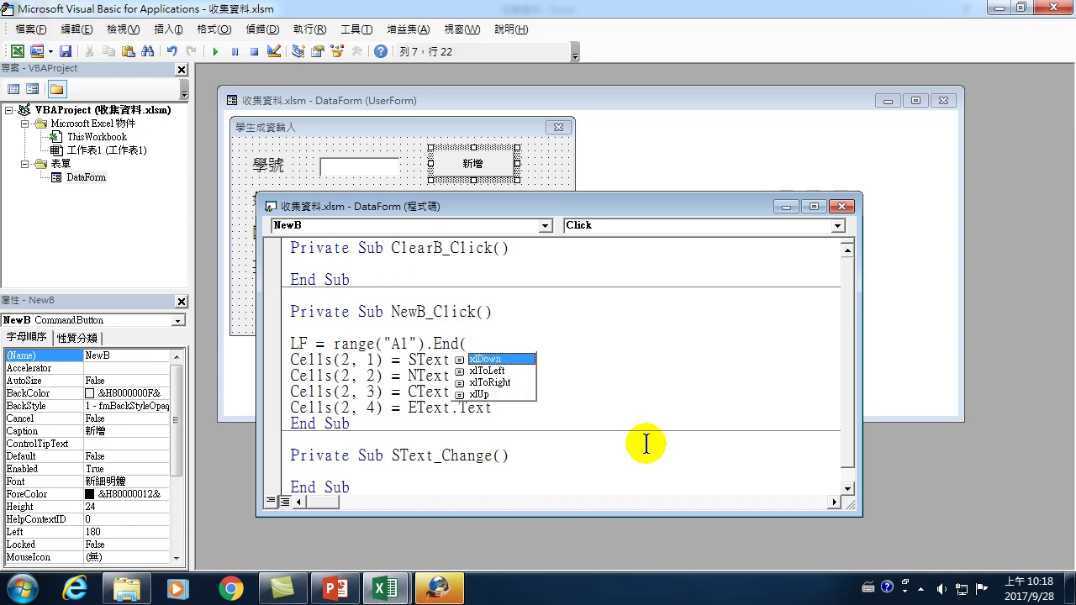
key(Tab)
text().)
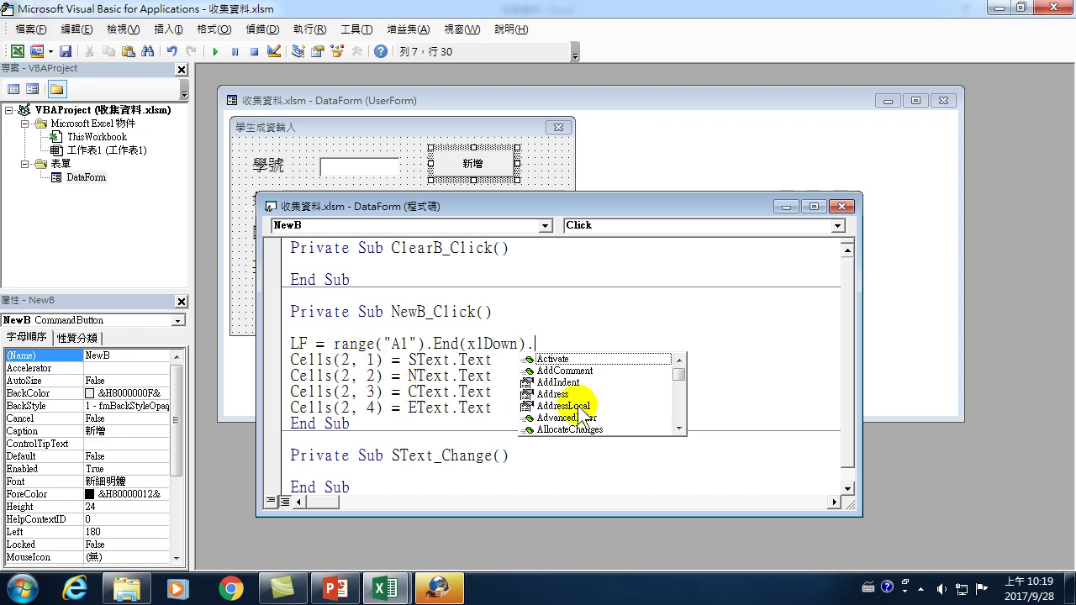
text(R)
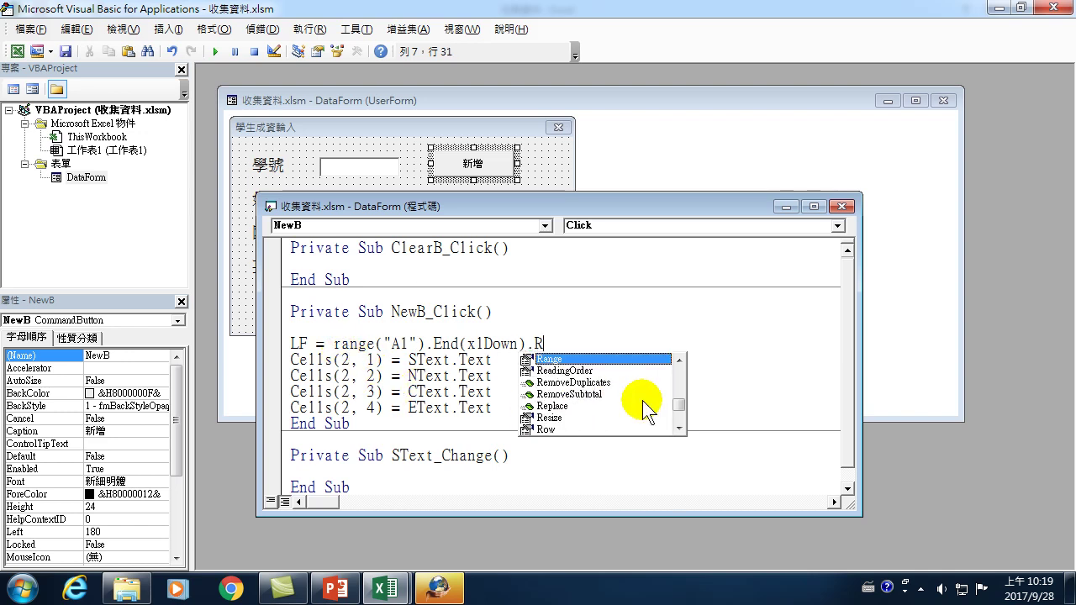
key(Down)
key(Down)
key(Down)
key(Down)
key(Down)
key(Down)
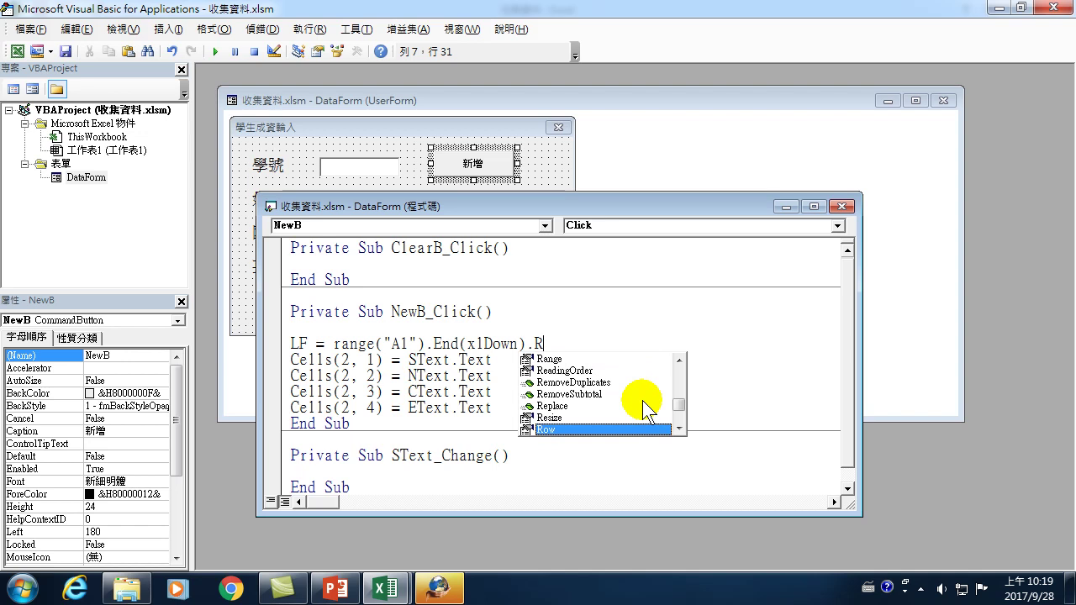
key(Tab)
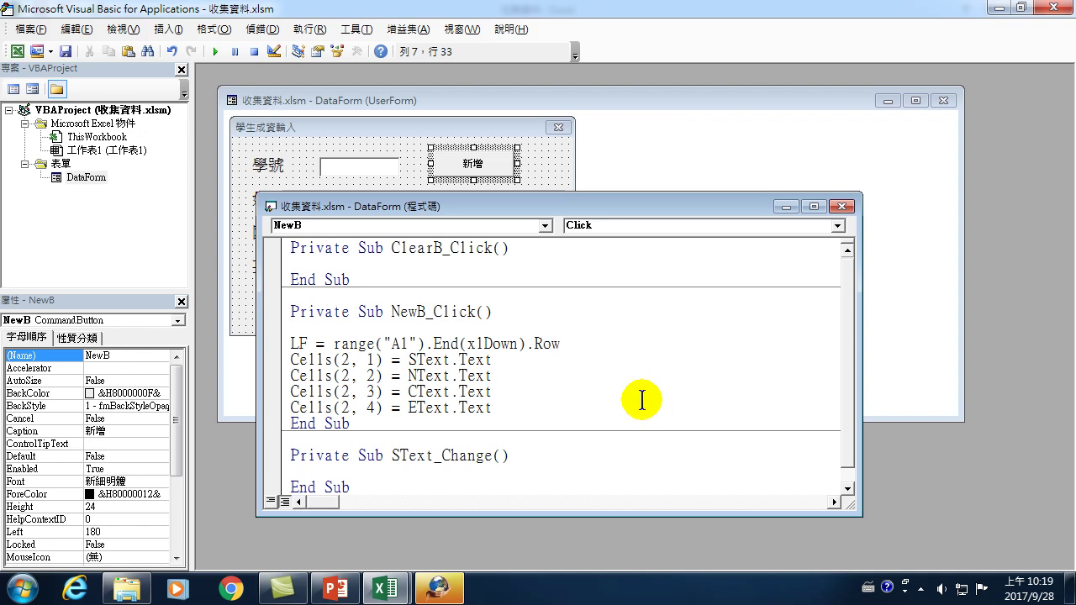
text(+1)
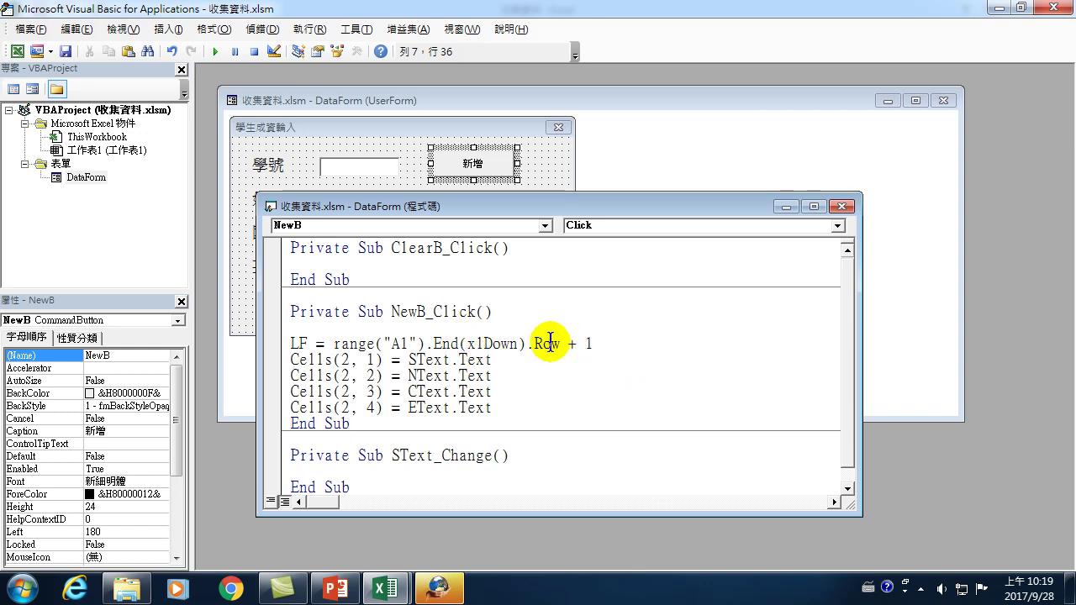
Select the last-row expression and compare the code against the worksheet.
drag(560, 344, 333, 344)
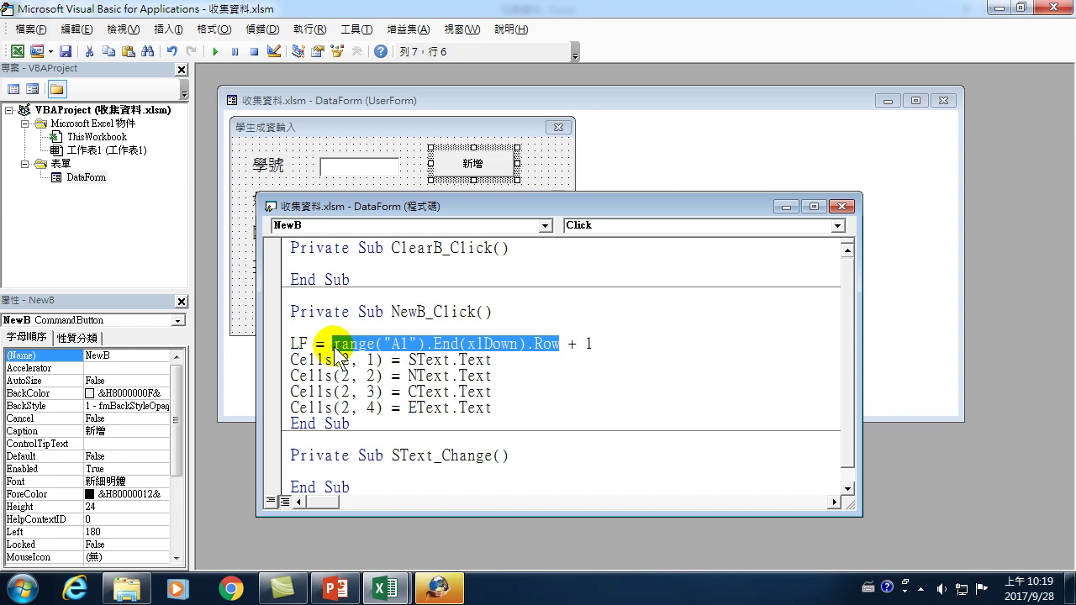
double_click(456, 11)
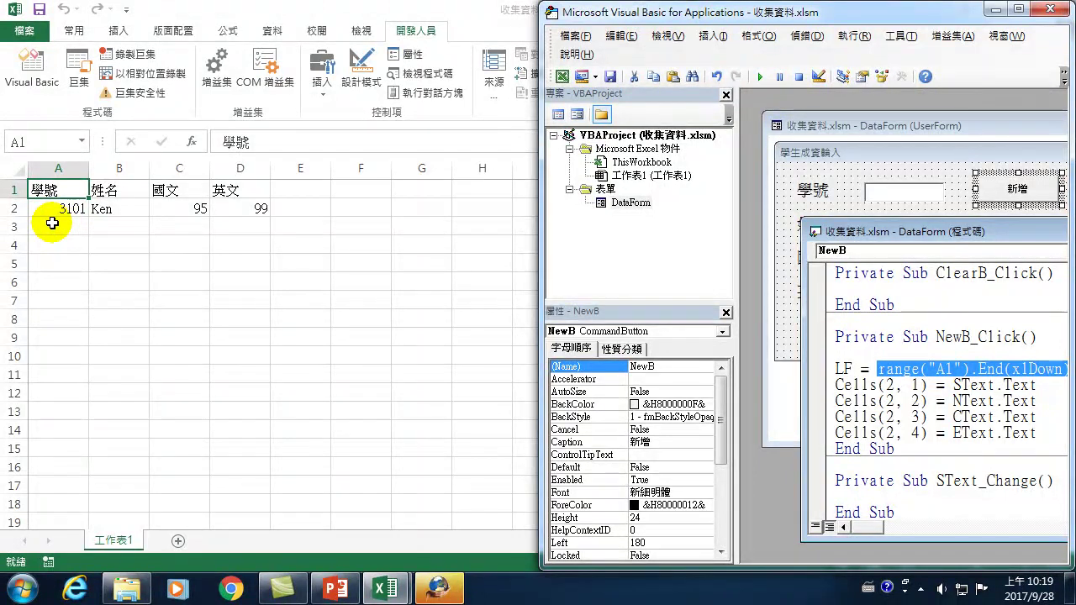
click(1023, 11)
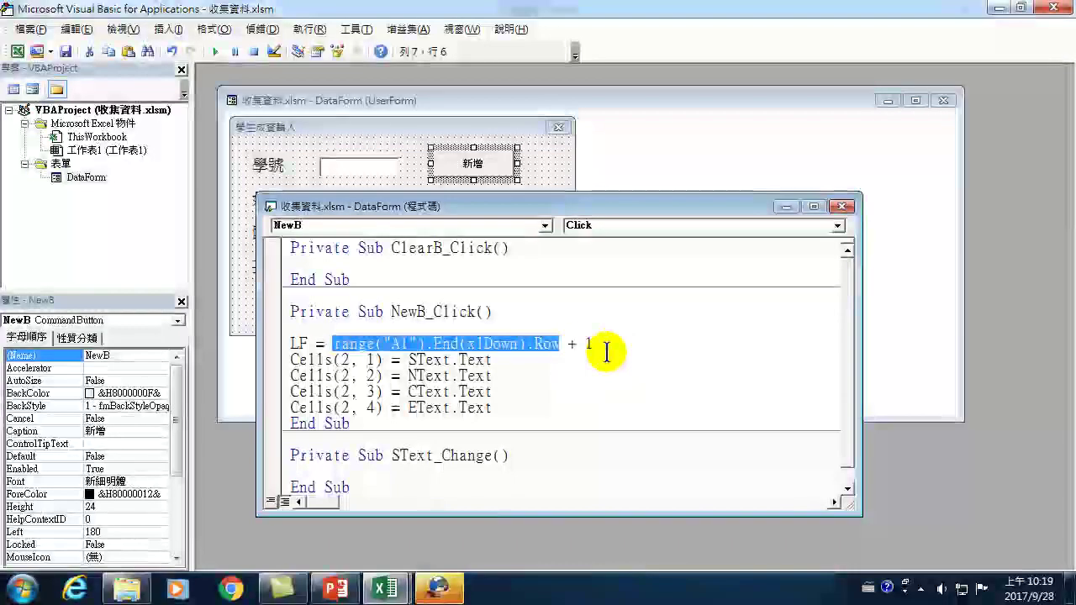
Change the row in all four Cells(2, n) assignments from 2 to LF, then close the editor.
double_click(343, 360)
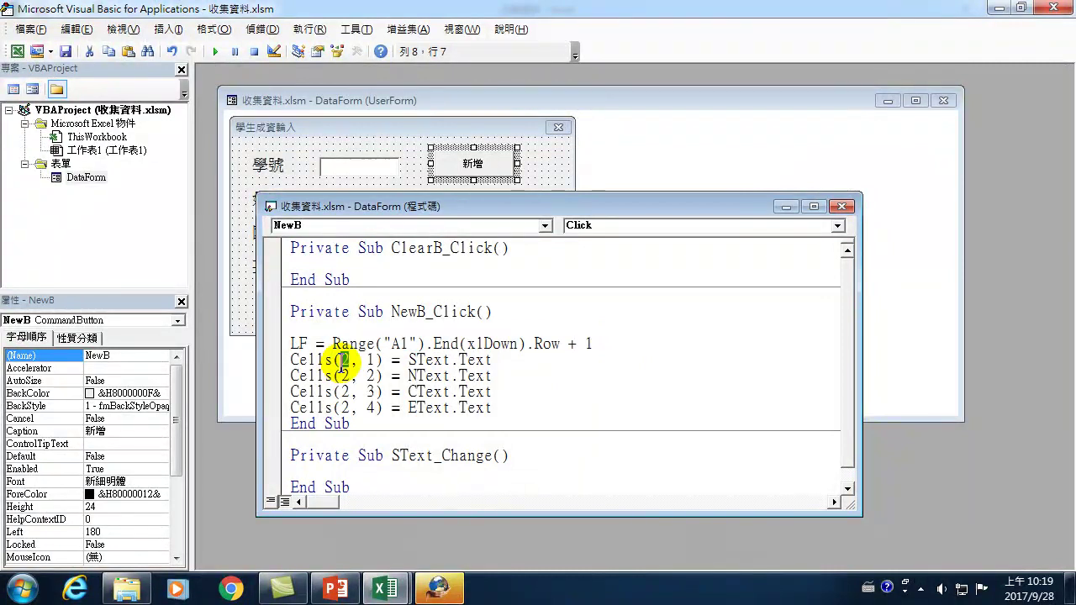
text(LF)
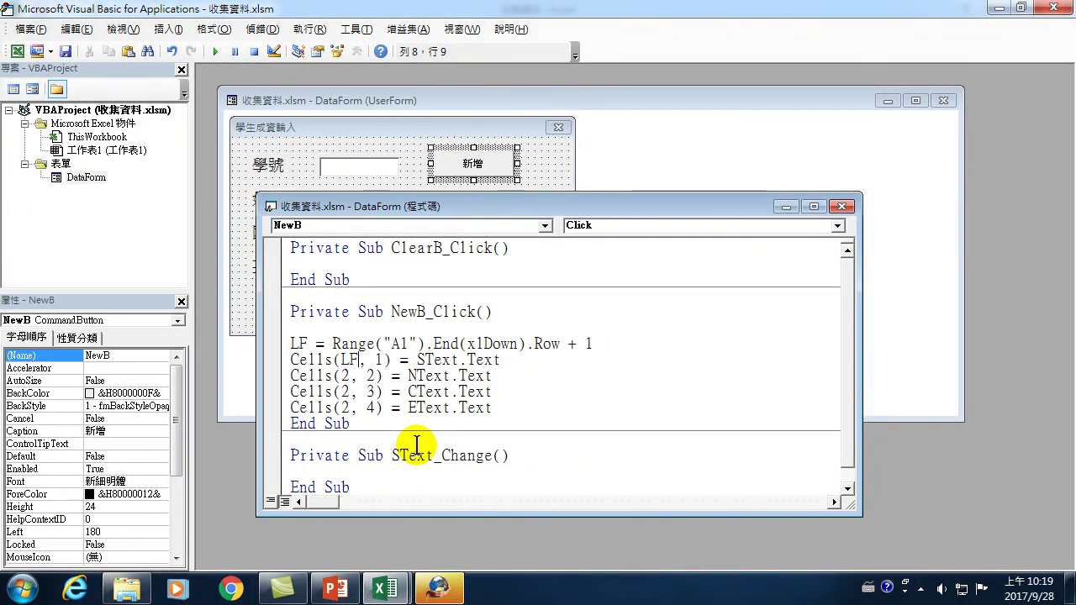
key(Down)
key(Left)
key(BackSpace)
text(L)
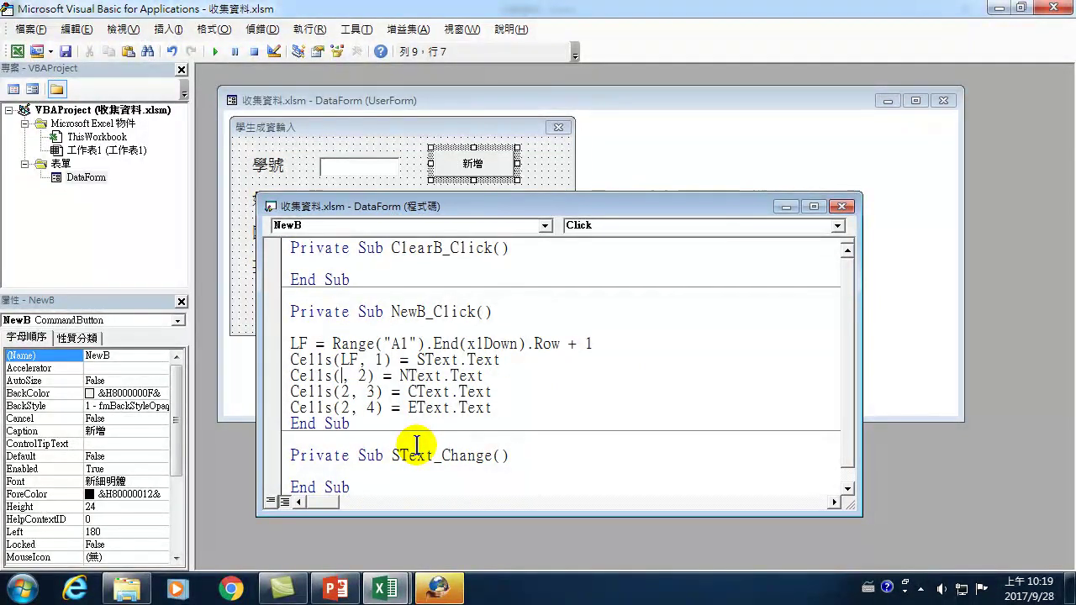
text(F)
key(Down)
key(Left)
key(BackSpace)
text(LF)
key(Left)
key(BackSpace)
text(LF)
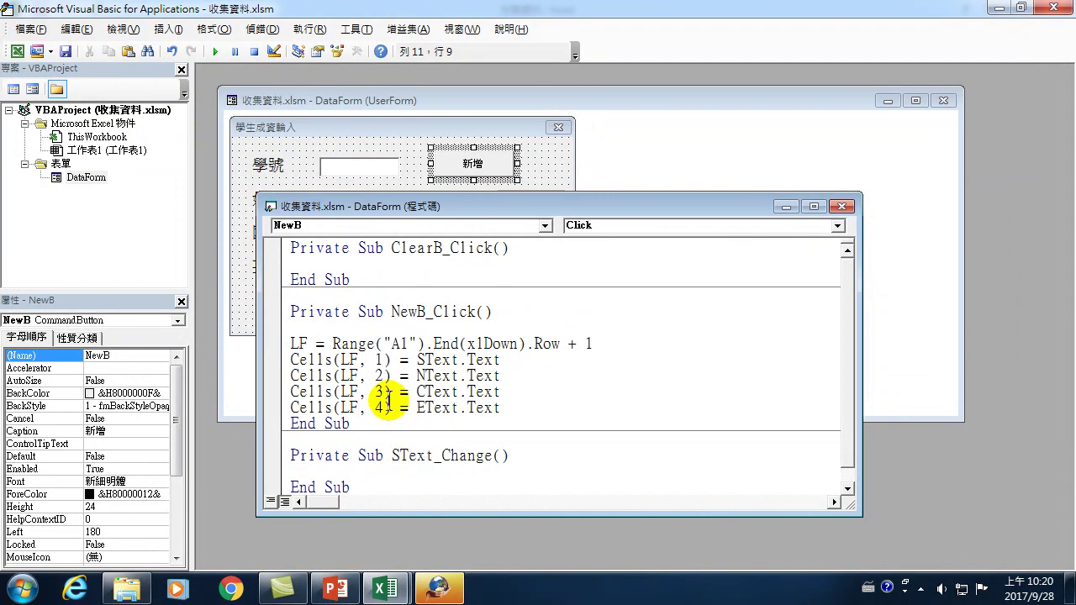
click(1055, 8)
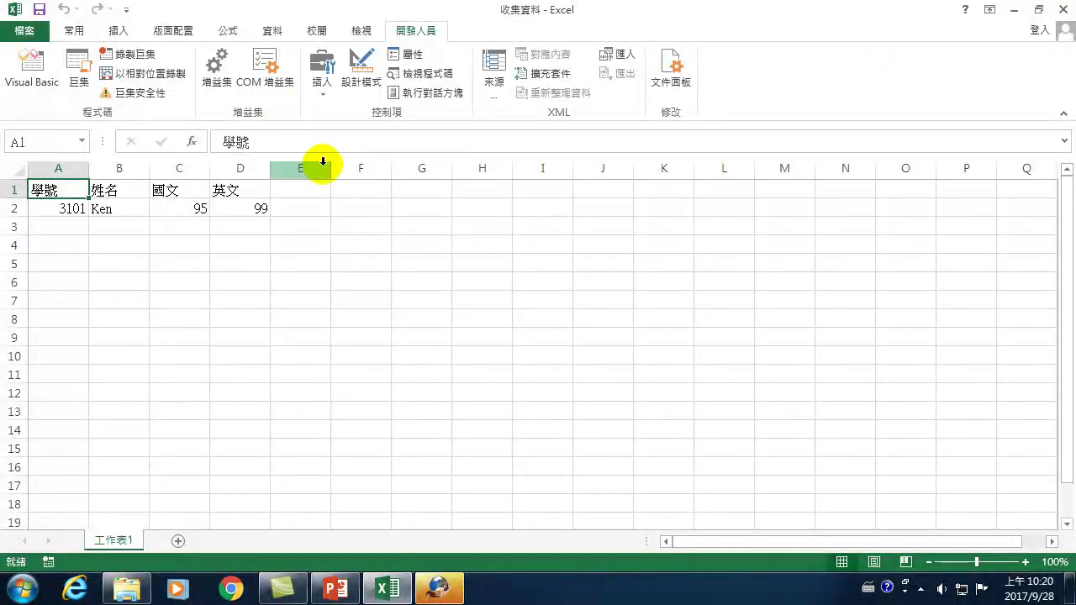
Run the student entry form and add student 3102 with a name as a new row.
click(12, 60)
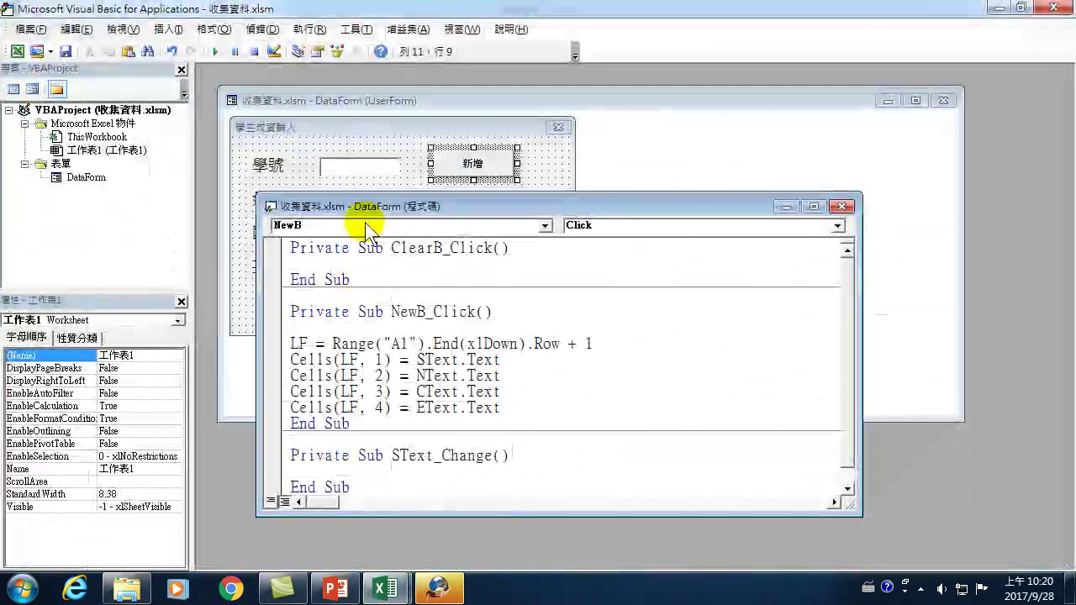
click(841, 207)
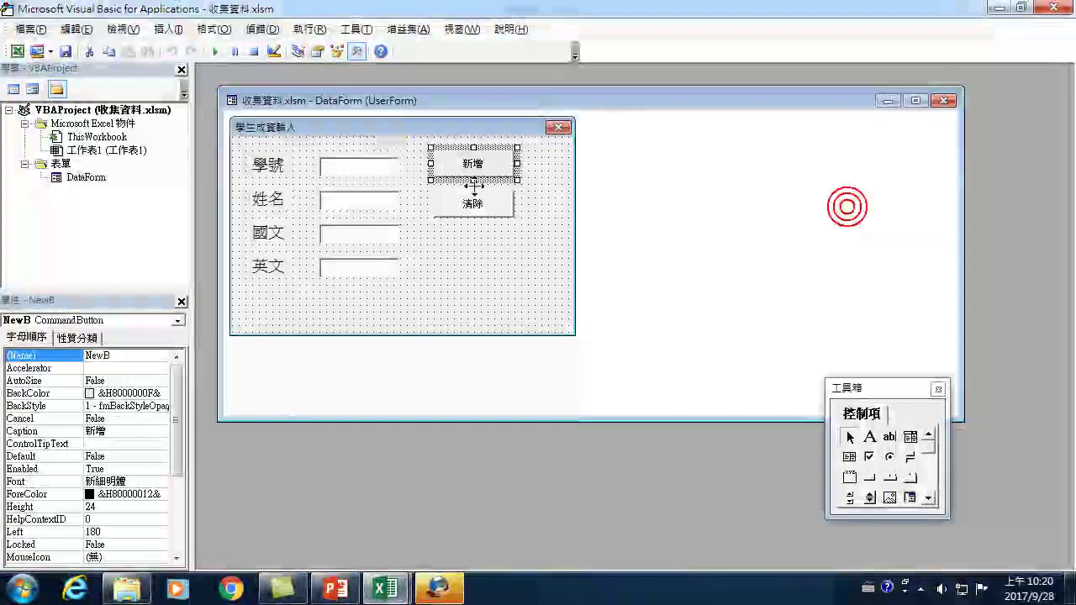
click(215, 51)
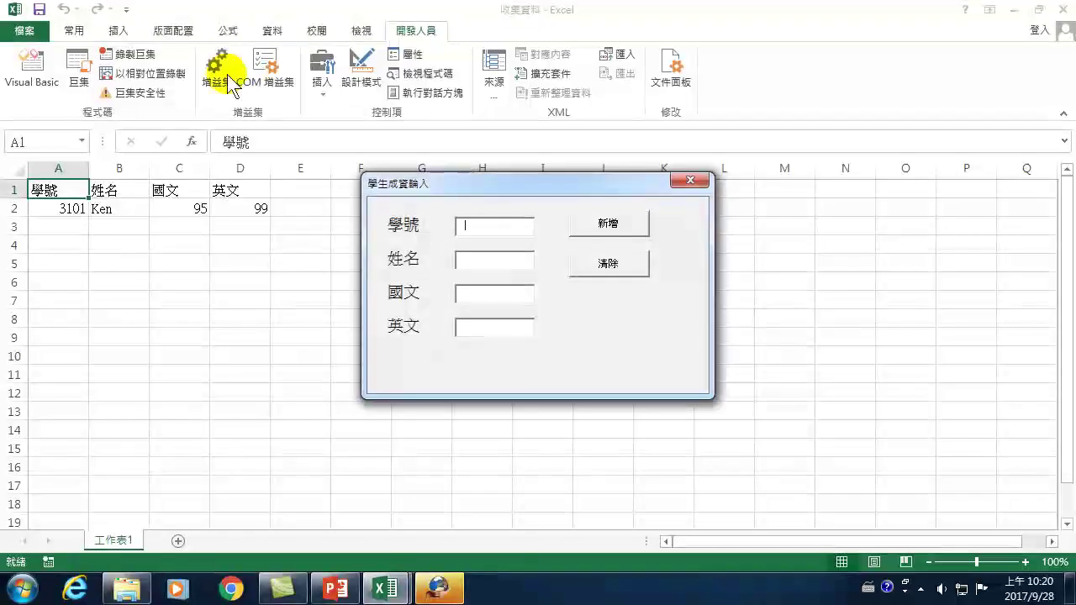
click(490, 228)
text(3102)
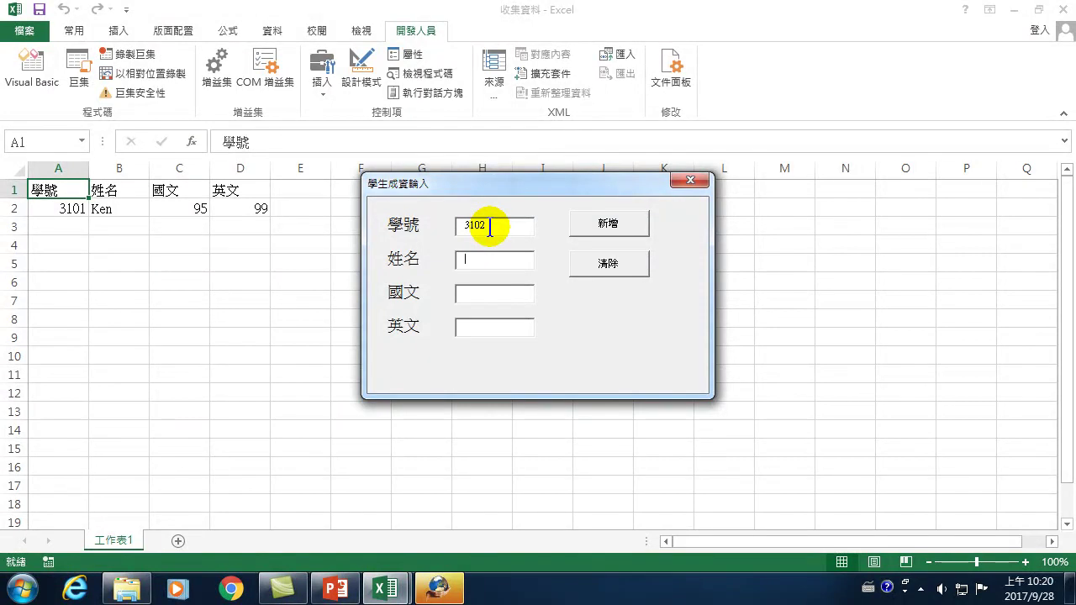
text(ary)
key(Tab)
click(620, 221)
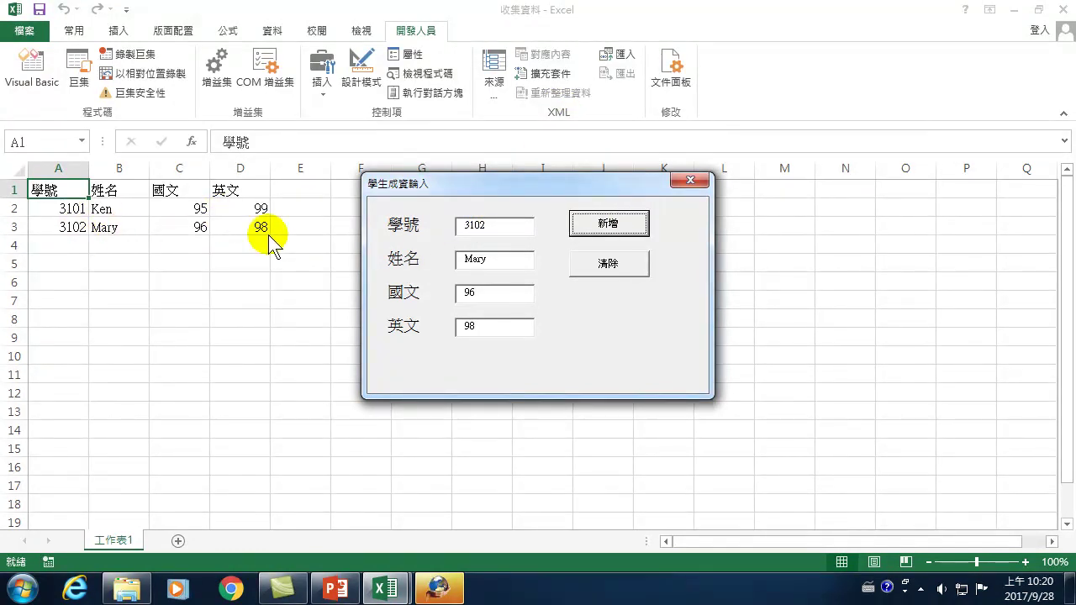
Enter student 3103 with a name and a score of 100, and add it as another row.
click(614, 264)
double_click(503, 225)
text(310)
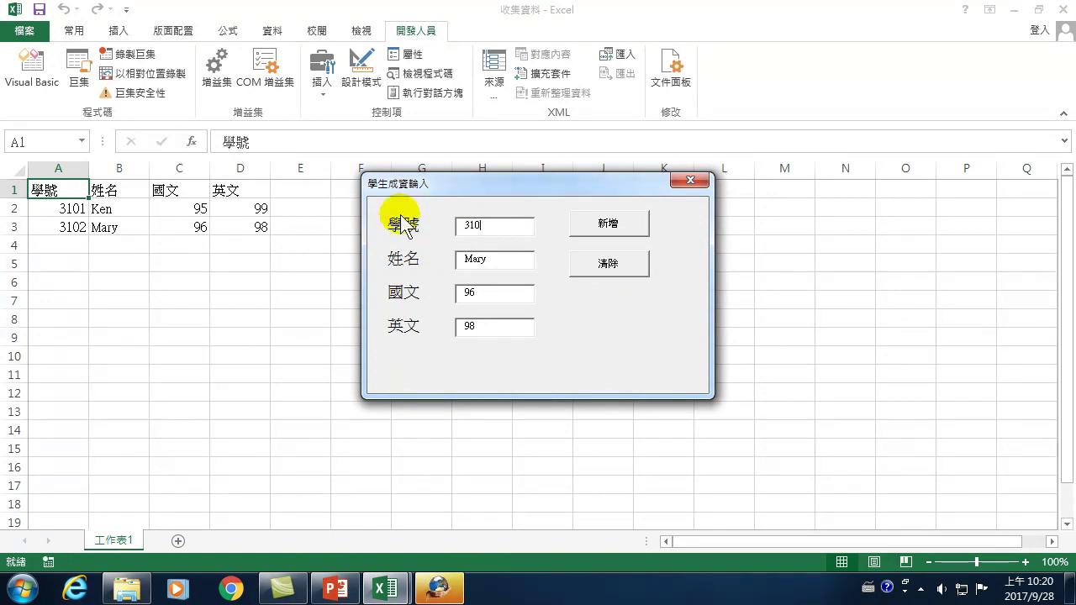
text(Tom)
key(Tab)
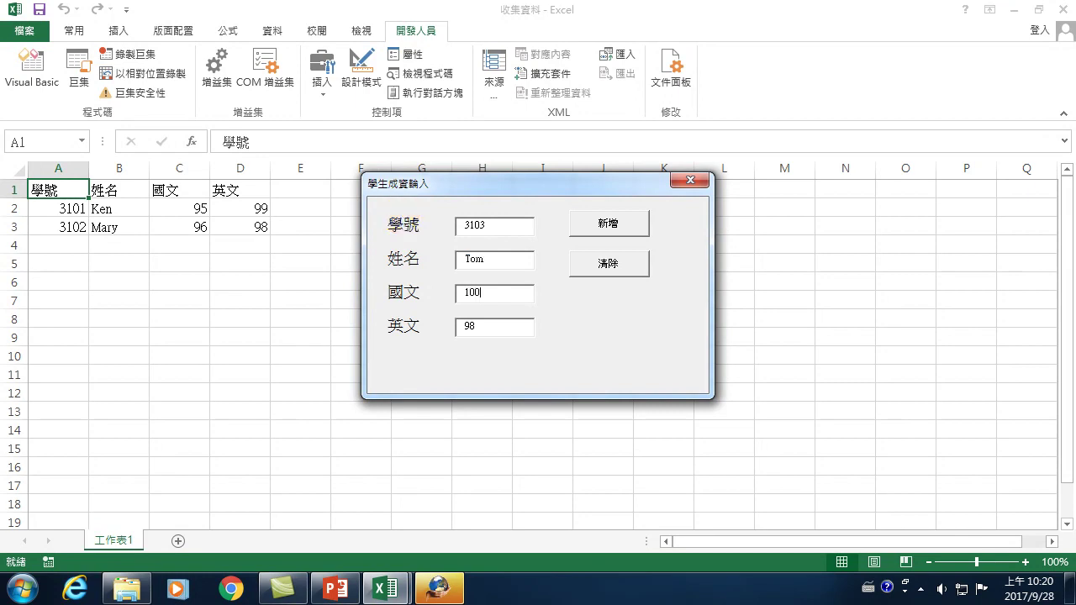
text(100)
click(600, 224)
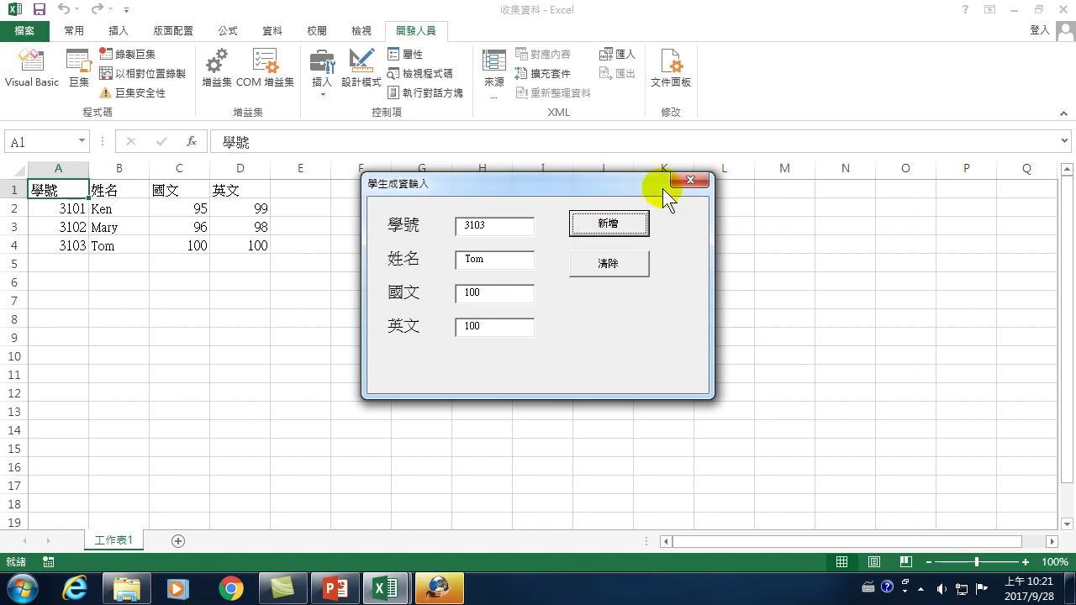
Close the running form, review the NewB_Click code, and return to the DataForm design.
click(690, 180)
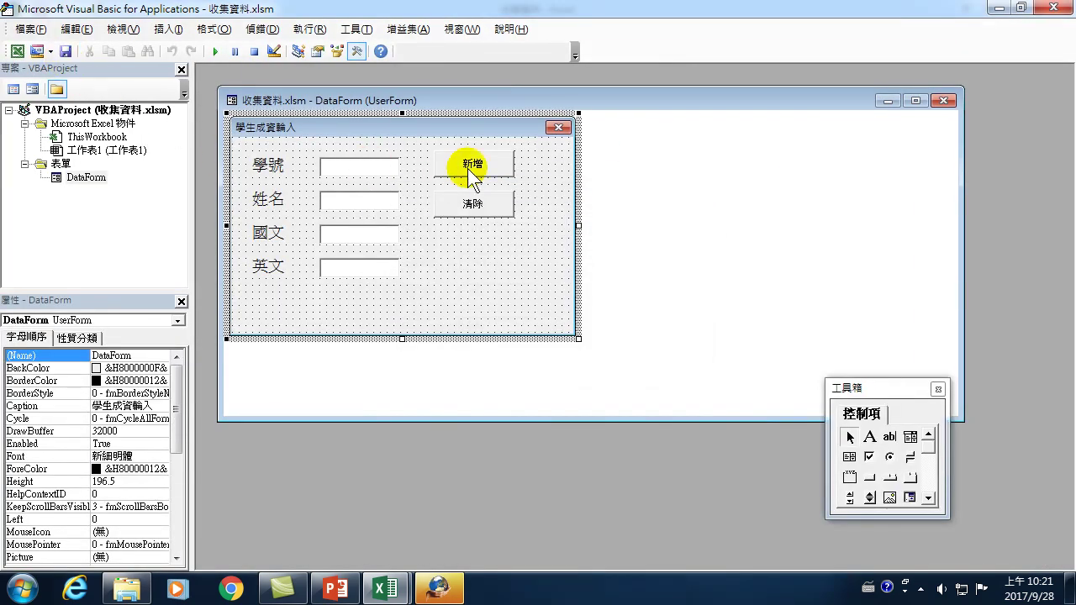
double_click(477, 162)
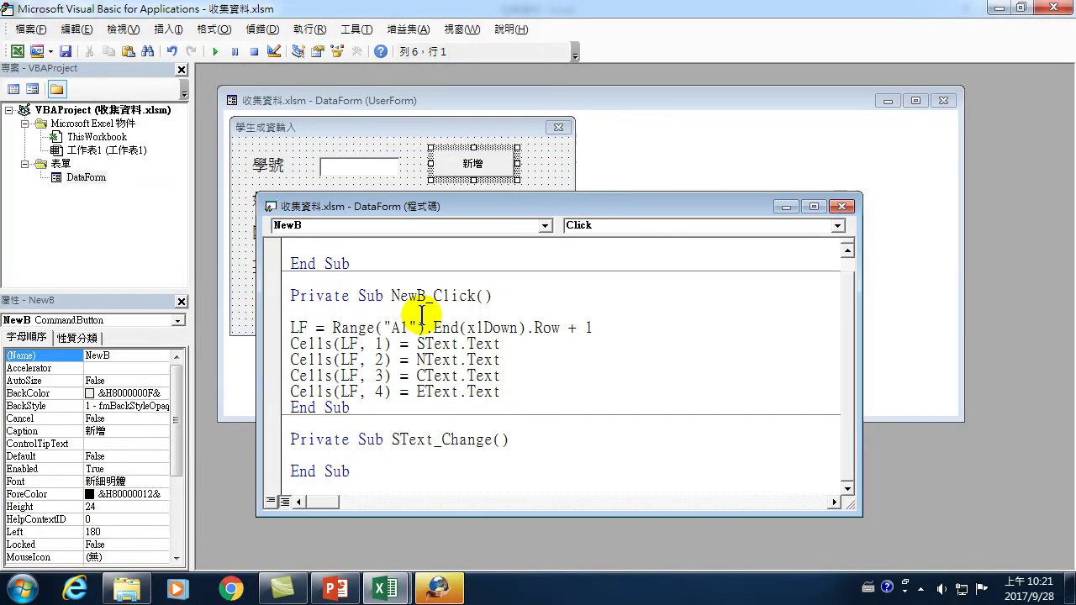
click(842, 206)
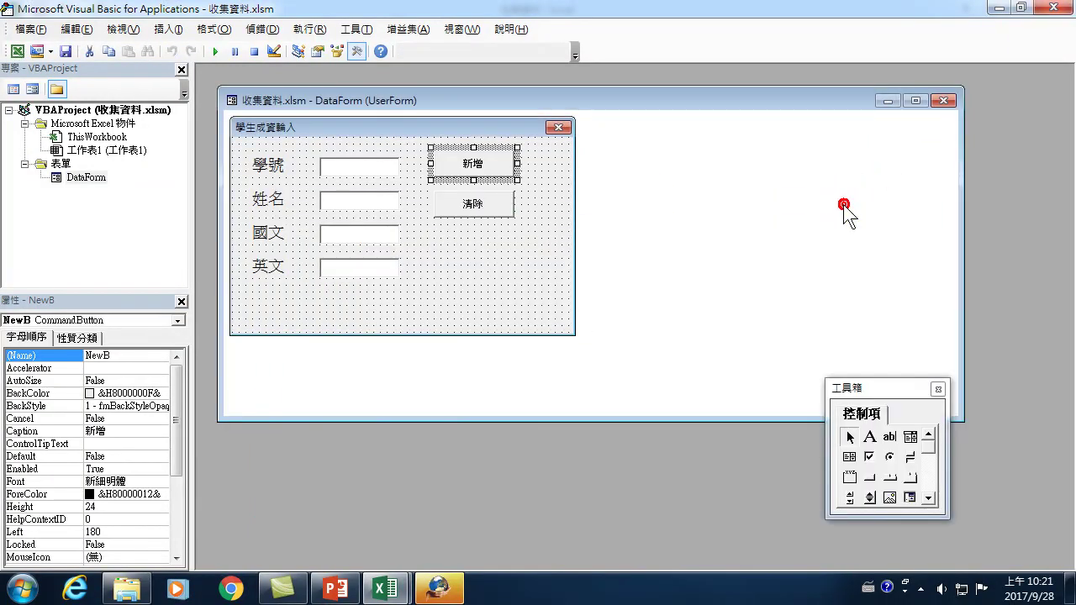